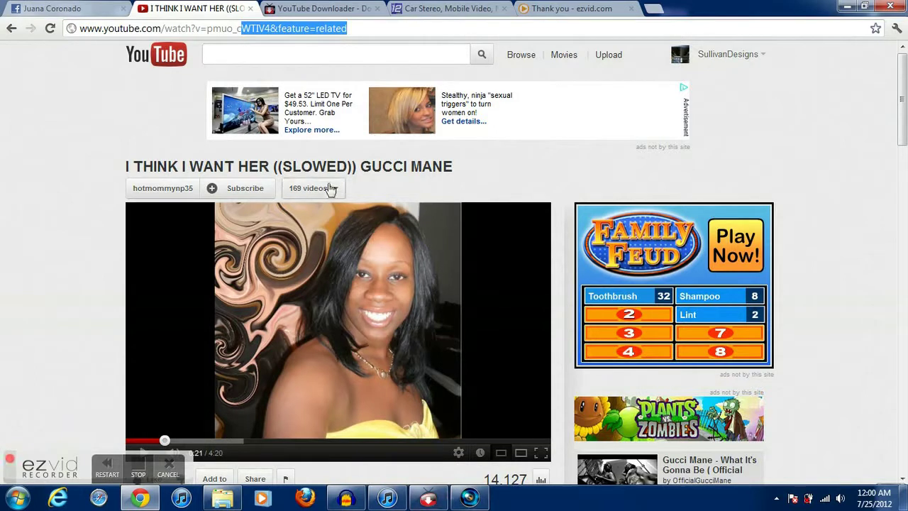
View the youtubedownloader.com site, then switch to YTD Video Downloader and show its video download form
left_click(326, 9)
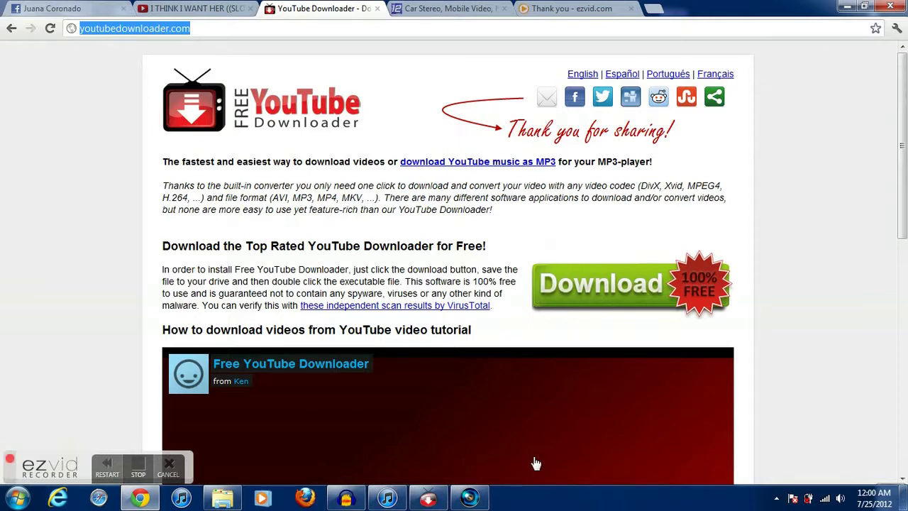
left_click(904, 497)
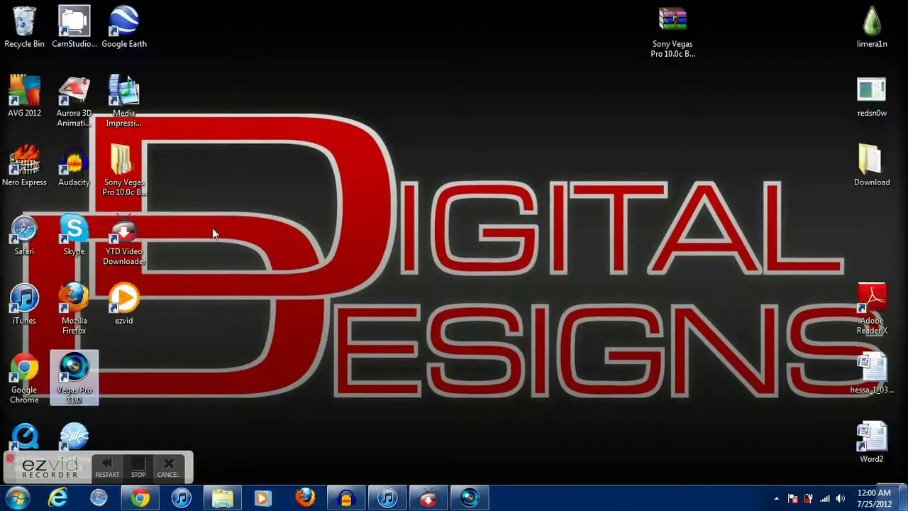
left_click(124, 241)
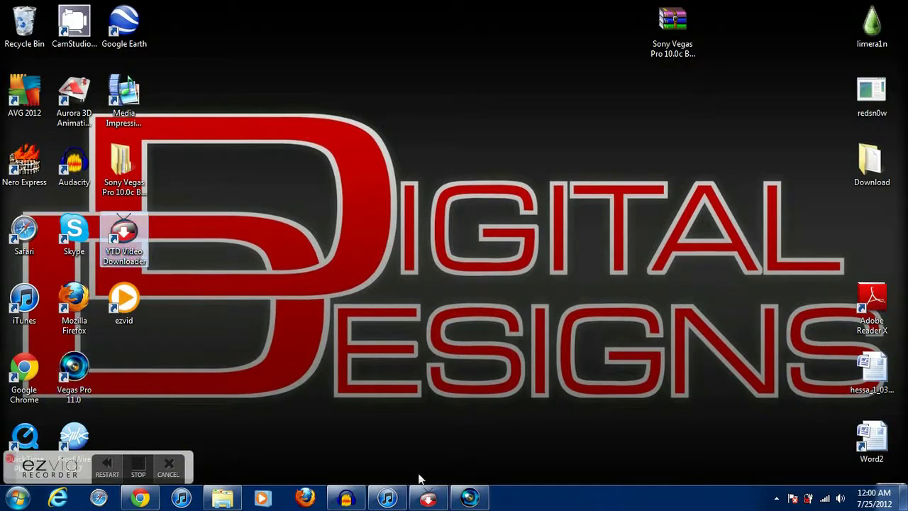
left_click(427, 497)
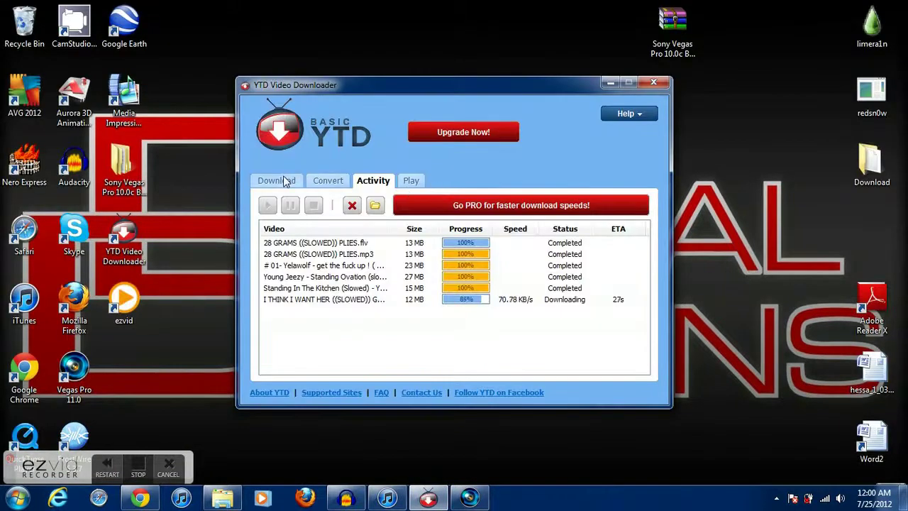
left_click(283, 179)
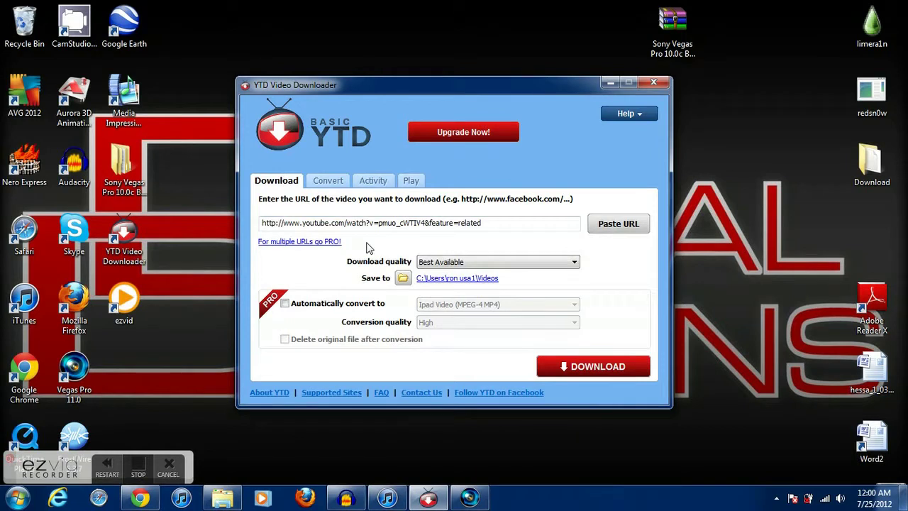
Switch to Chrome and copy the full web address of the YouTube video I THINK I WANT HER ((SLOWED)) GUCCI MANE
left_click(141, 499)
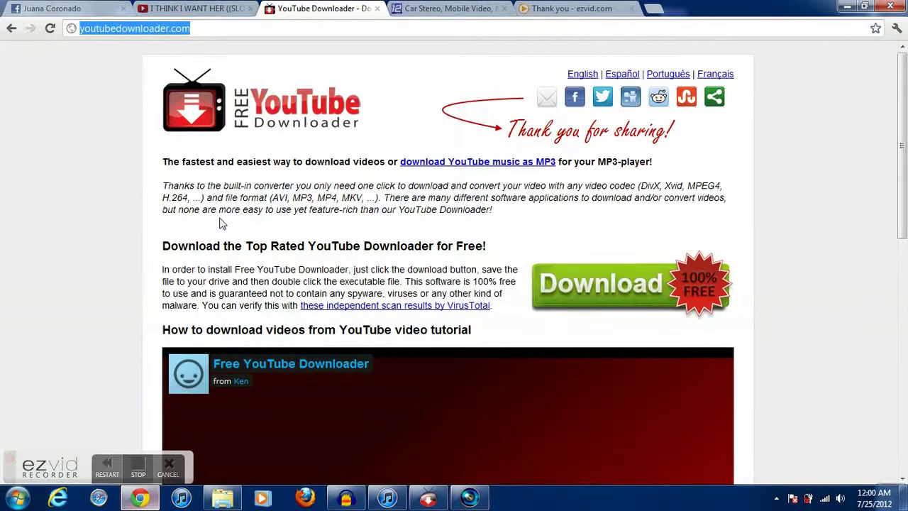
left_click(221, 7)
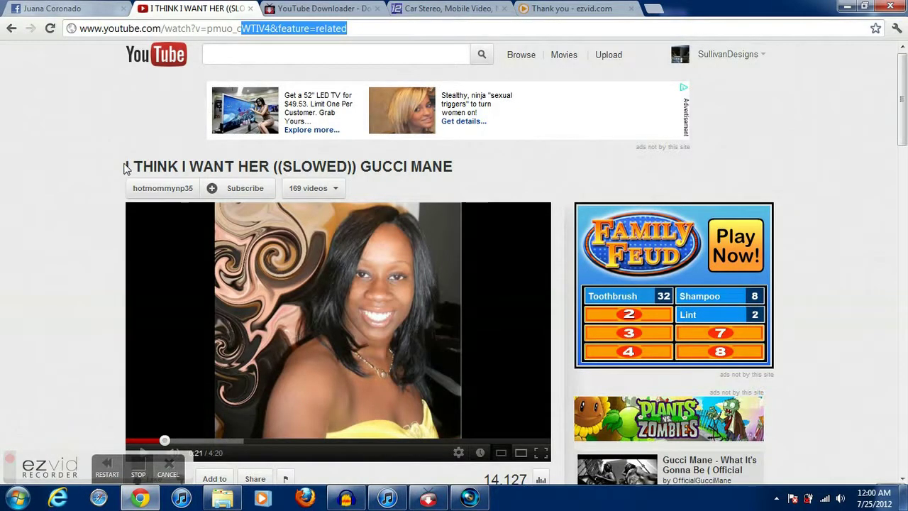
left_click_drag(126, 167, 295, 168)
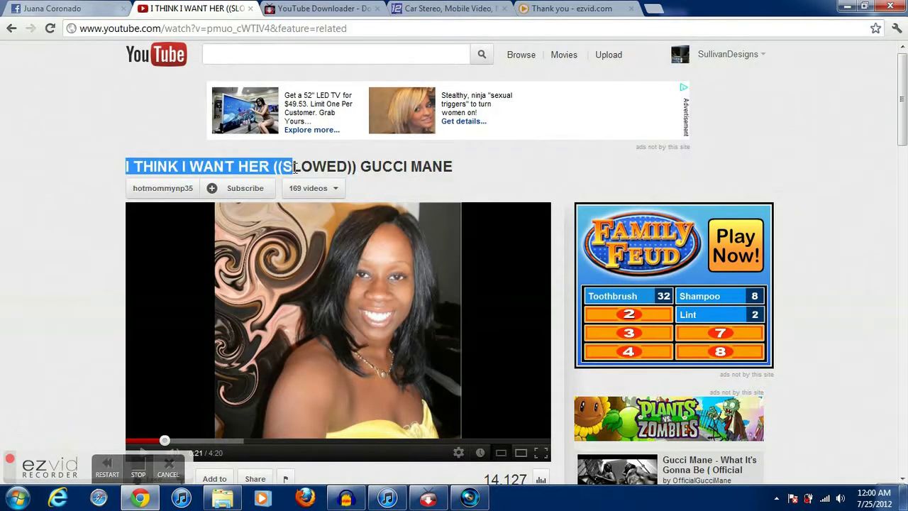
double_click(247, 32)
triple_click(227, 30)
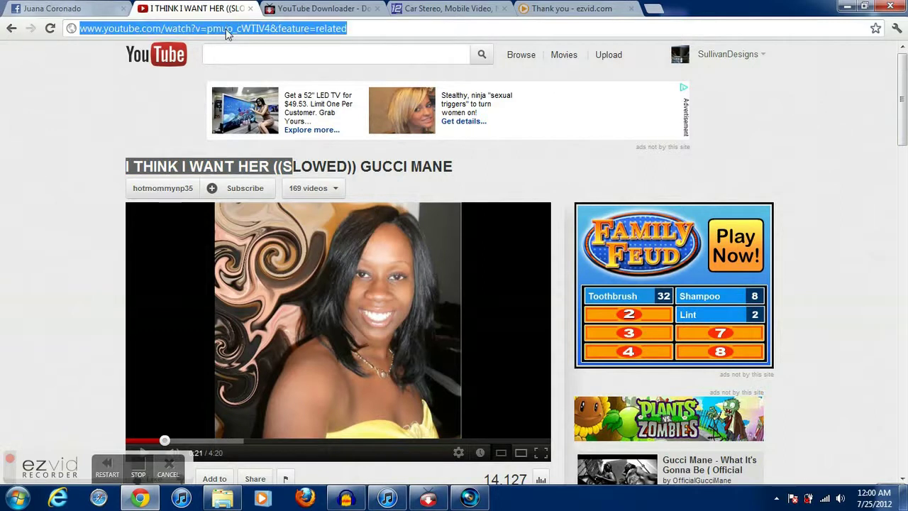
right_click(227, 30)
left_click(256, 72)
In YTD Video Downloader, replace the download URL with the copied video address and check the download activity list
left_click(429, 499)
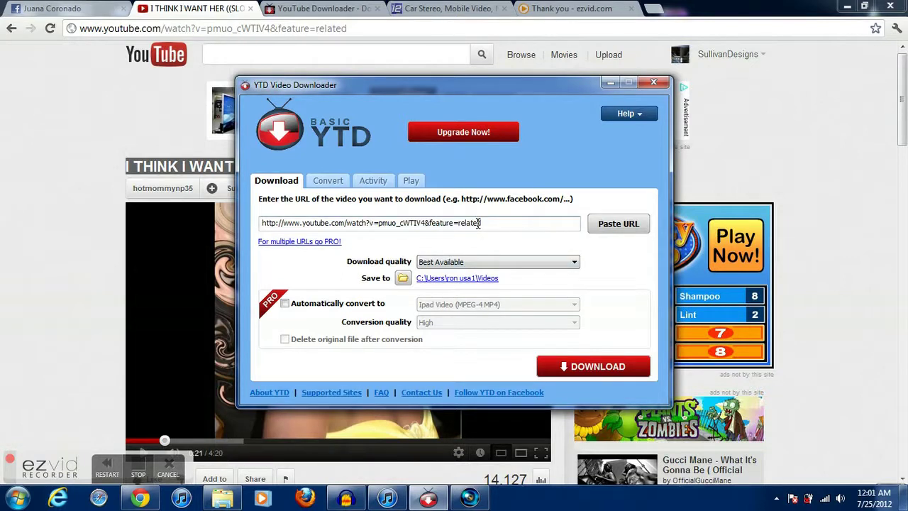
left_click_drag(482, 223, 222, 222)
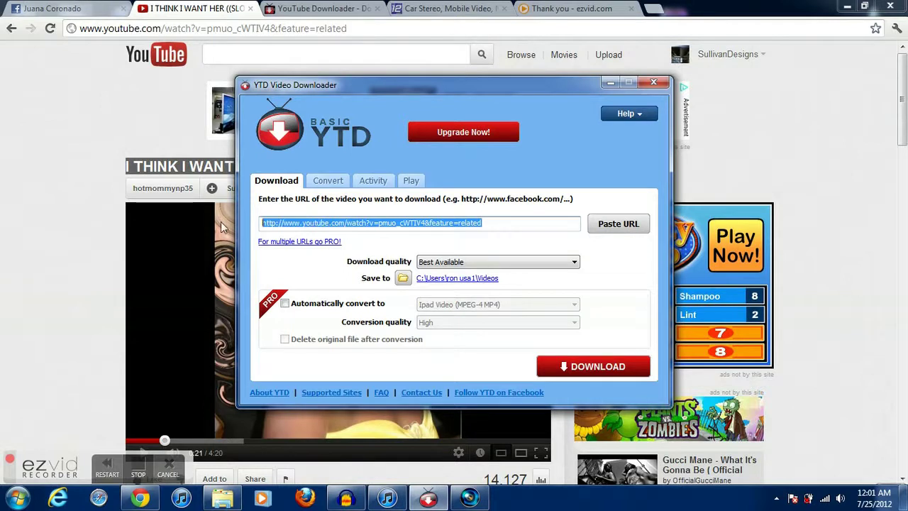
key("ctrl+x")
key("ctrl+v")
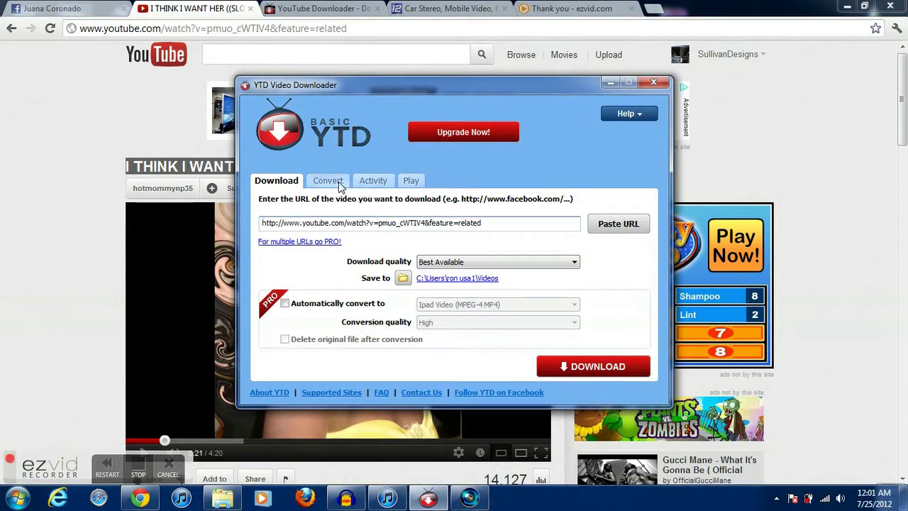
left_click(374, 180)
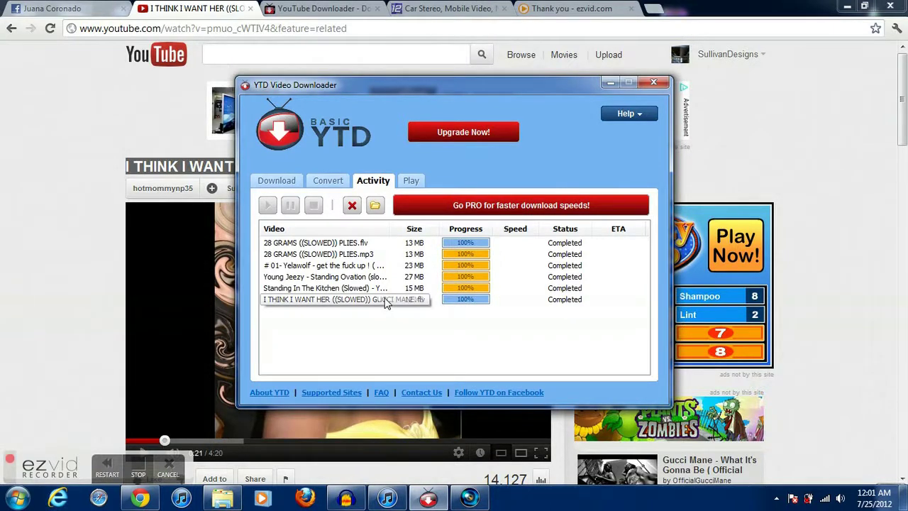
Choose I THINK I WANT HER ((SLOWED)) GUCCI MANE.flv from the Videos folder as the file to convert
left_click(335, 183)
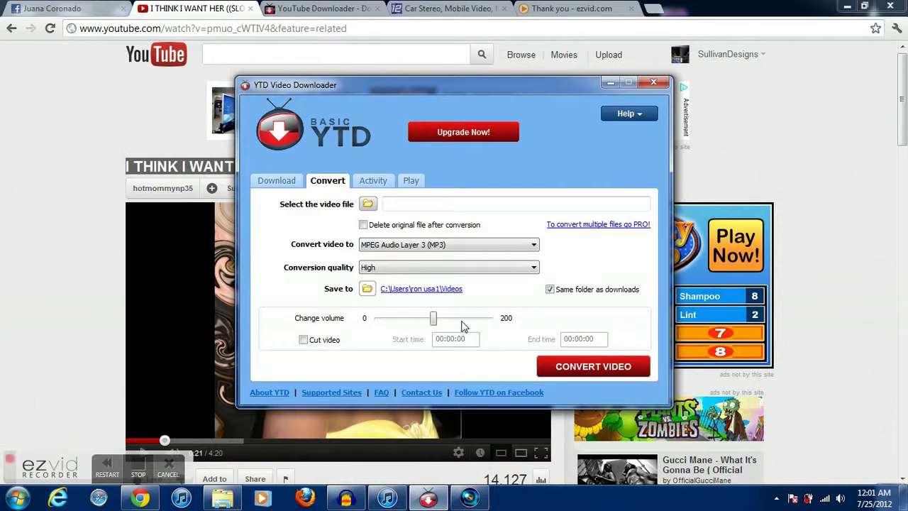
left_click(369, 204)
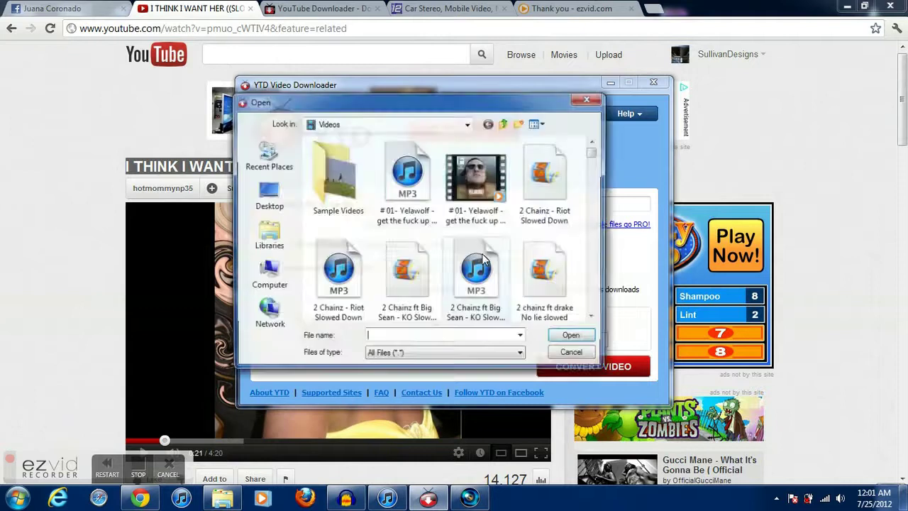
left_click_drag(595, 157, 597, 217)
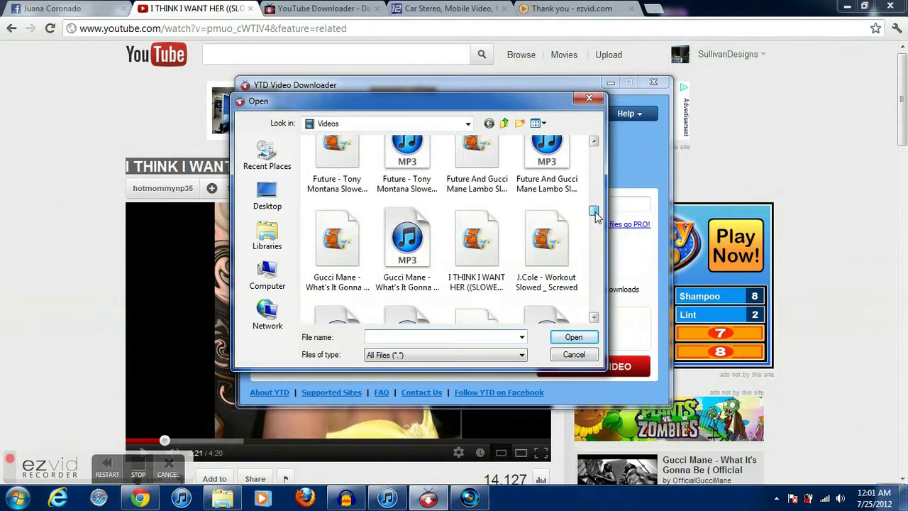
double_click(476, 240)
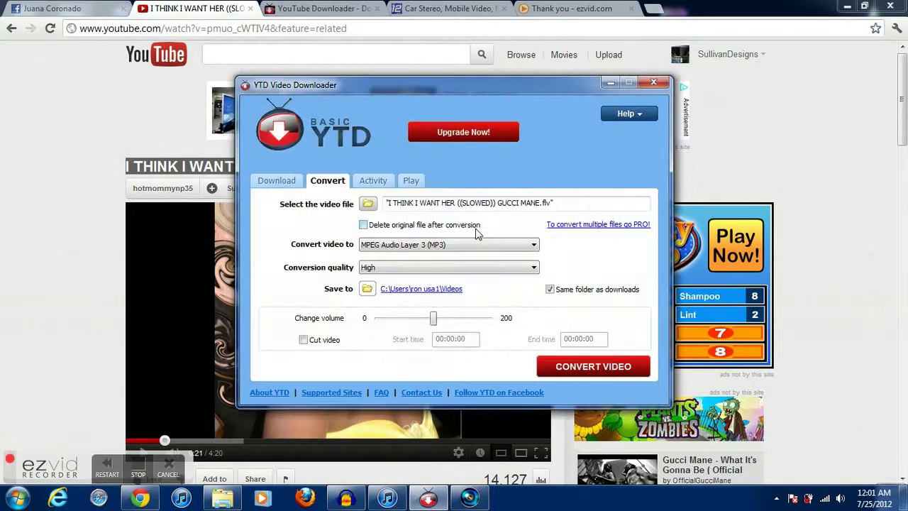
Convert the chosen video to MPEG Audio Layer 3 (MP3)
left_click(434, 249)
left_click(426, 317)
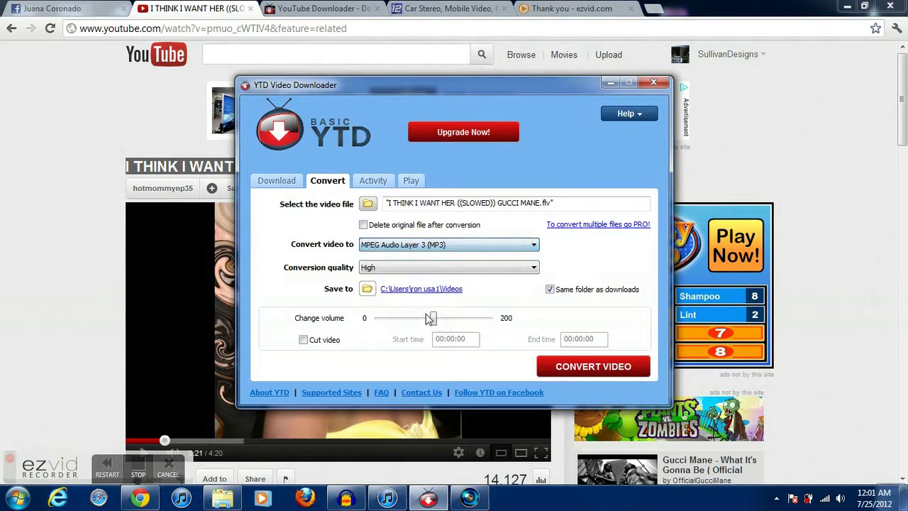
left_click(561, 370)
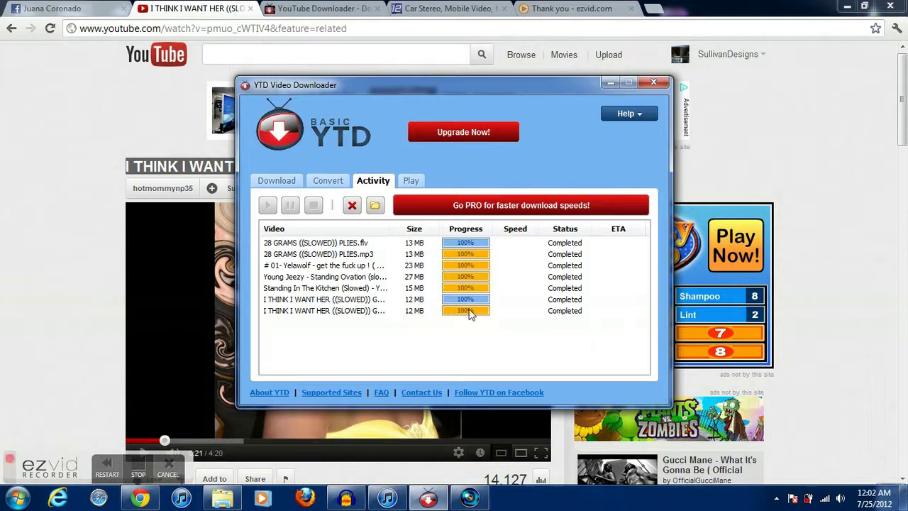
Add the MP3 of I THINK I WANT HER ((SLOWED)) GUCCI MANE from the Videos library to the iTunes music library
left_click(223, 498)
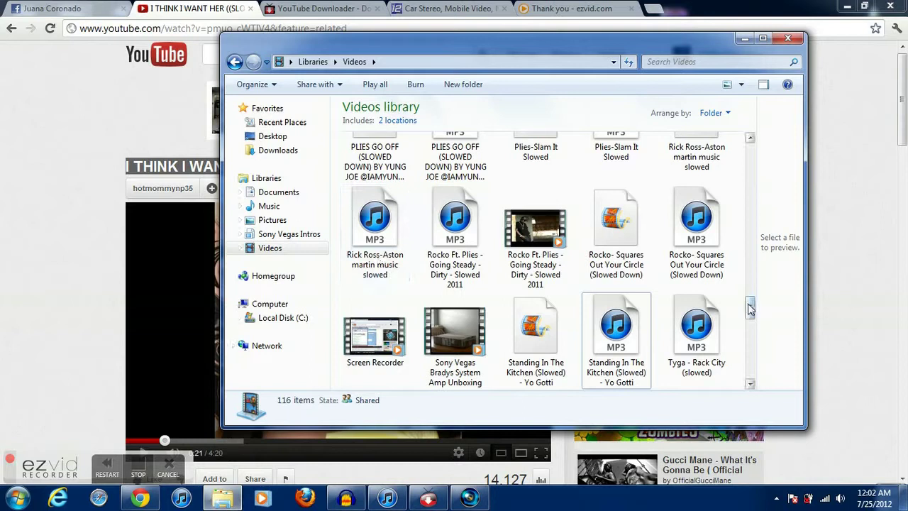
left_click_drag(749, 308, 753, 233)
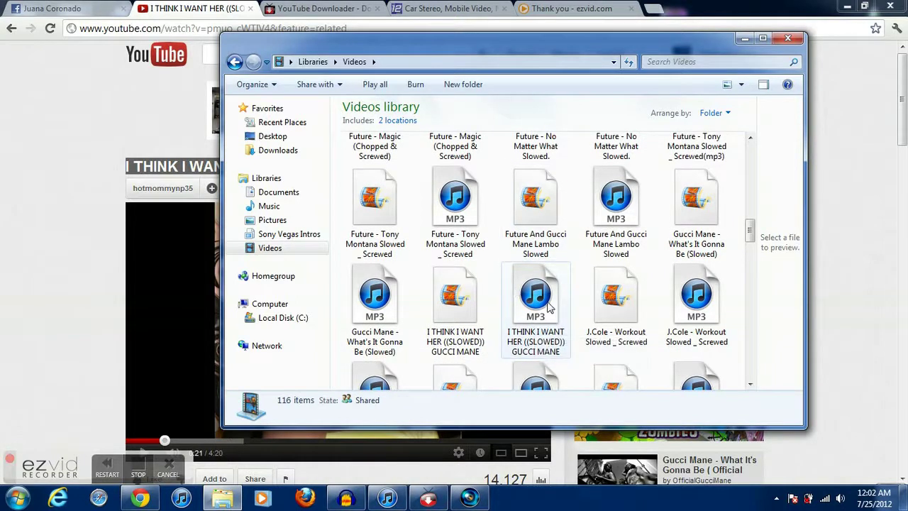
left_click_drag(552, 323, 283, 203)
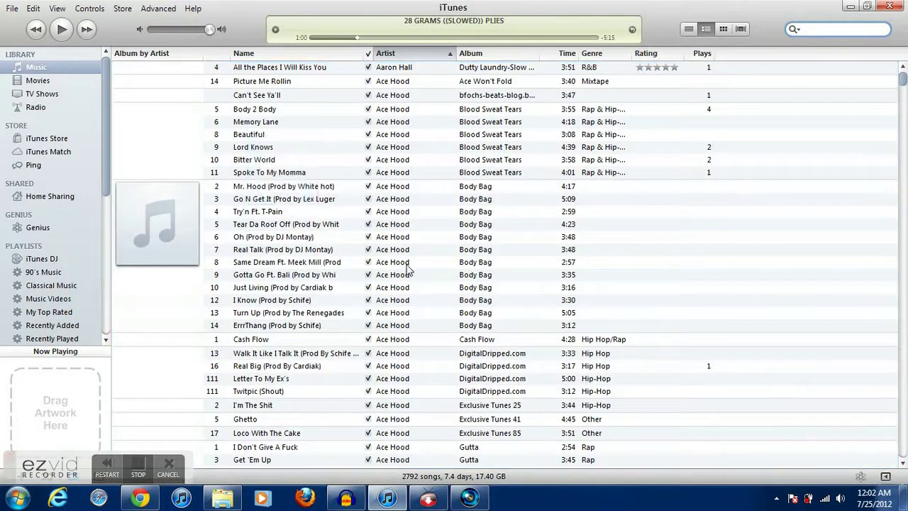
Find I THINK I WANT HER ((SLOWED)) GUCCI MANE in the Recently Added playlist, play a few seconds and pause it
left_click_drag(106, 169, 102, 263)
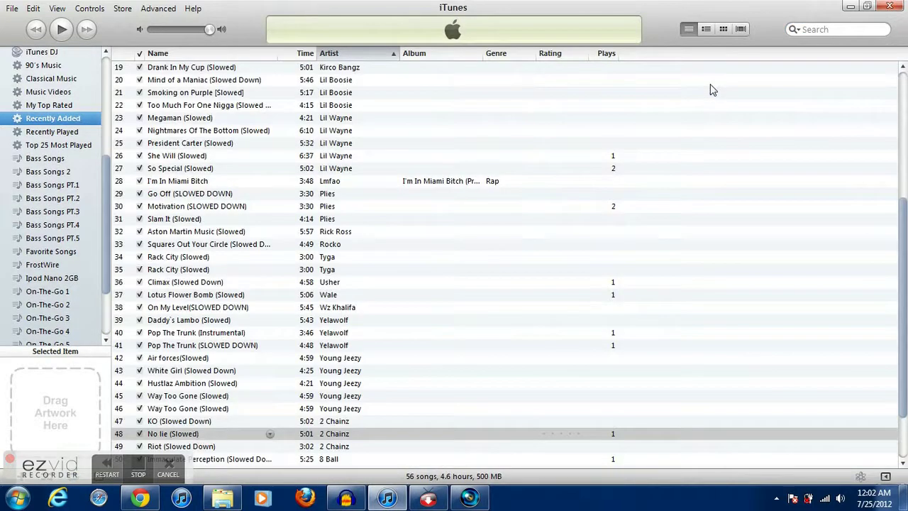
left_click_drag(906, 256, 905, 318)
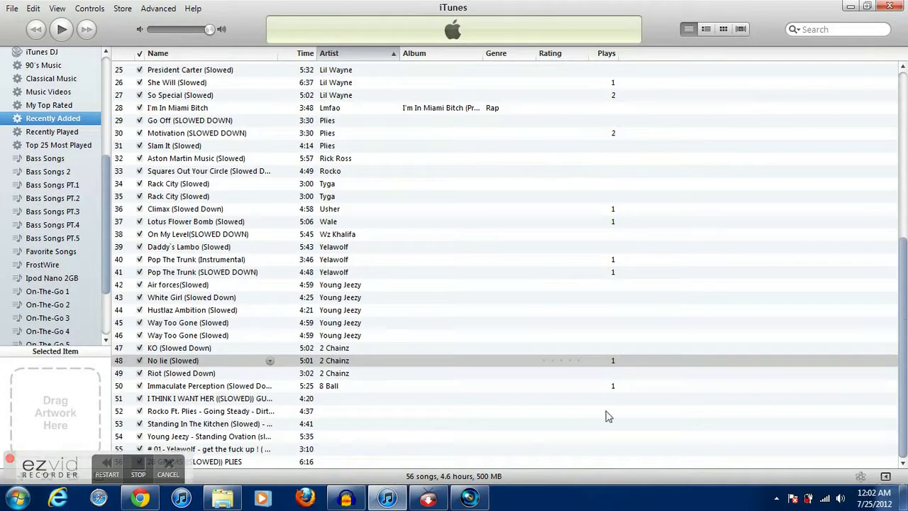
left_click(369, 462)
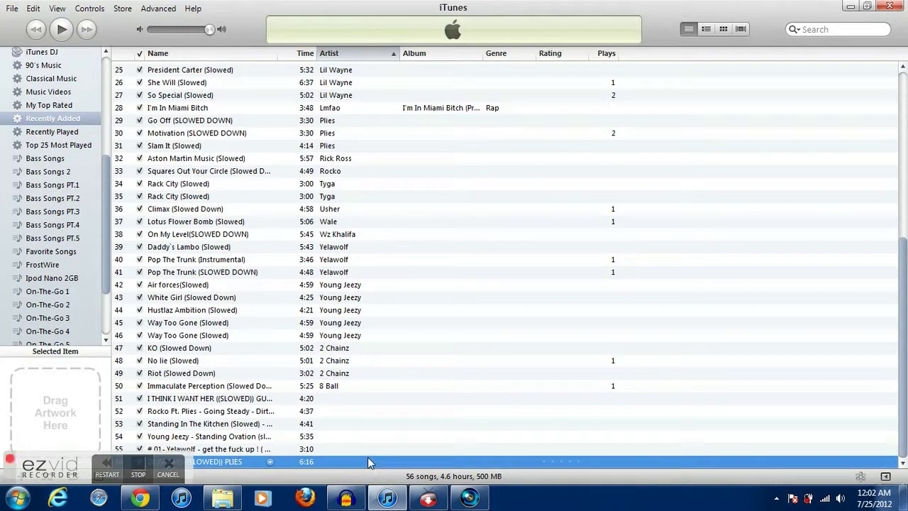
left_click(366, 389)
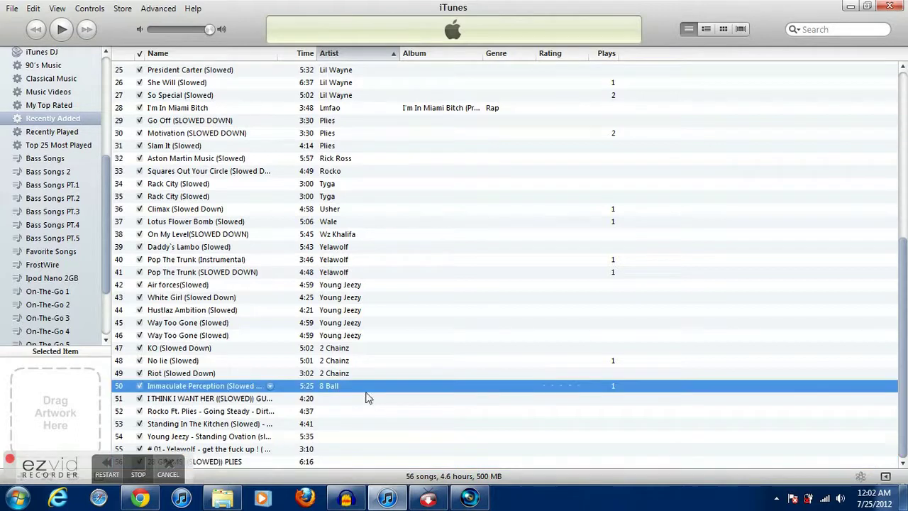
left_click(351, 396)
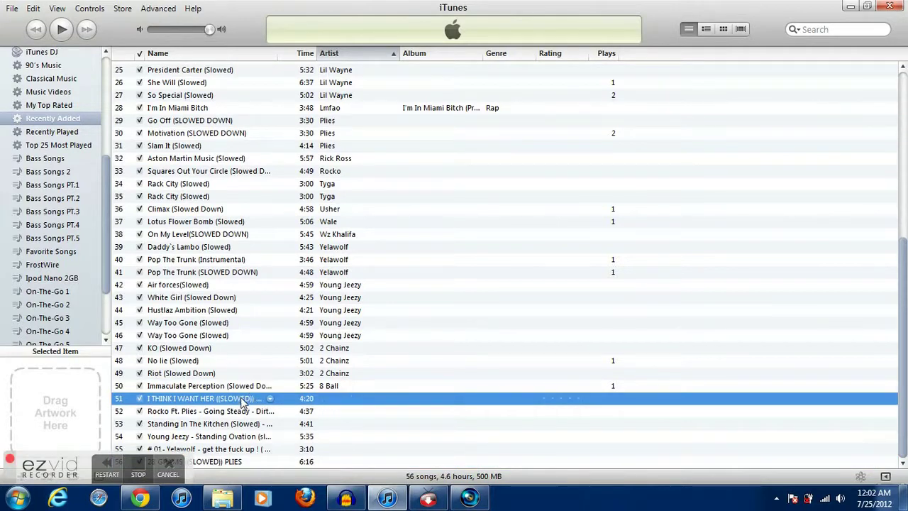
double_click(340, 403)
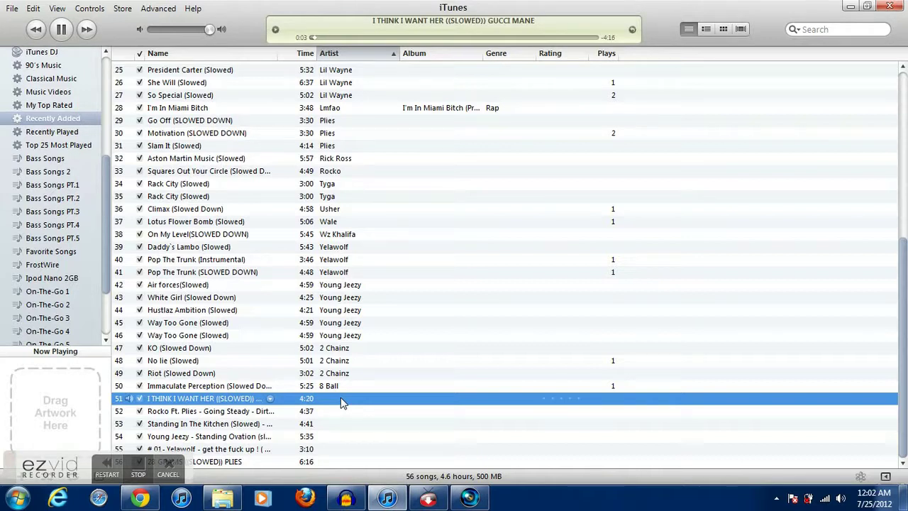
left_click(65, 32)
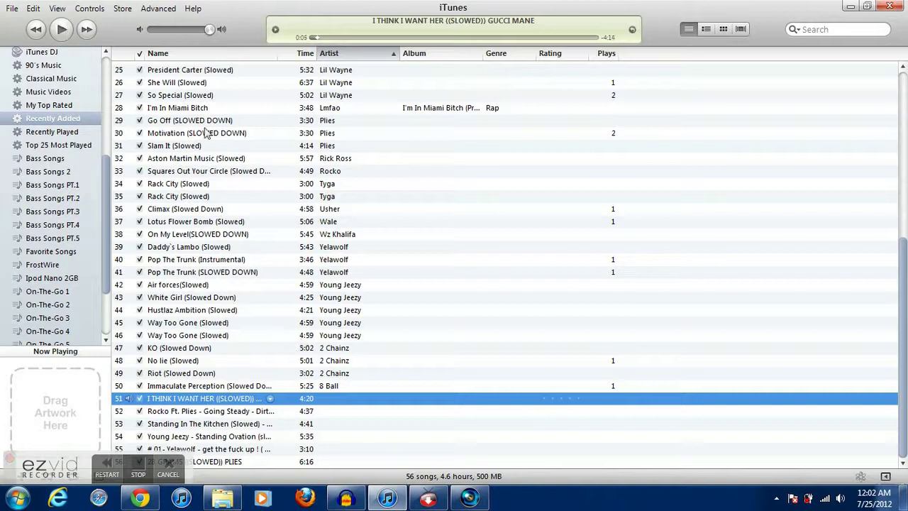
Switch back to YTD Video Downloader's activity list
left_click(428, 499)
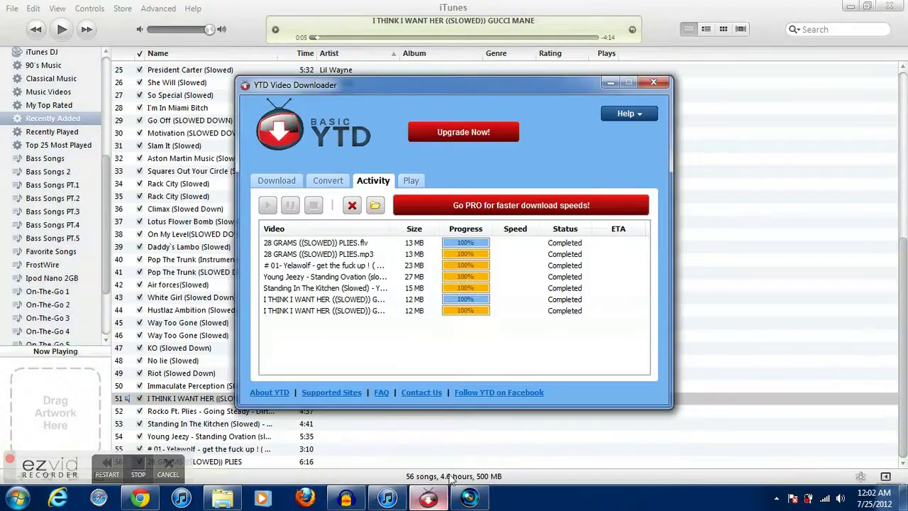
mouse_move(418, 503)
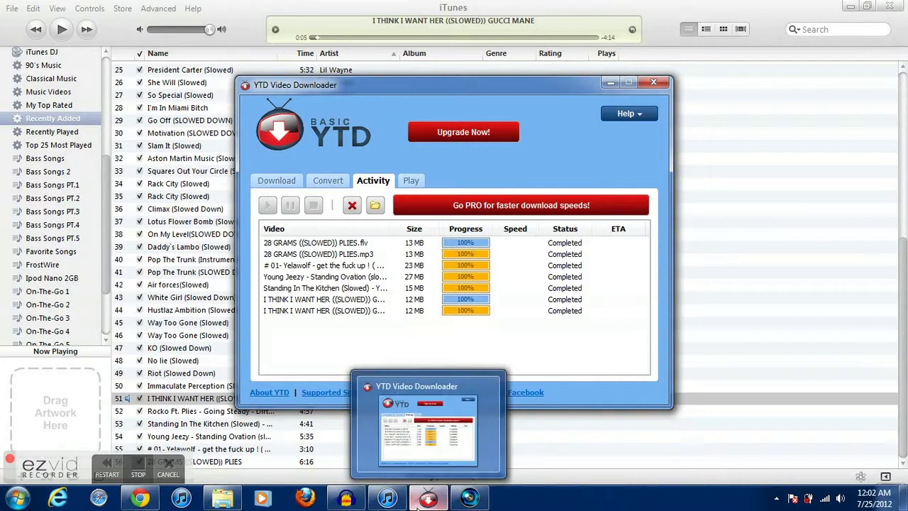